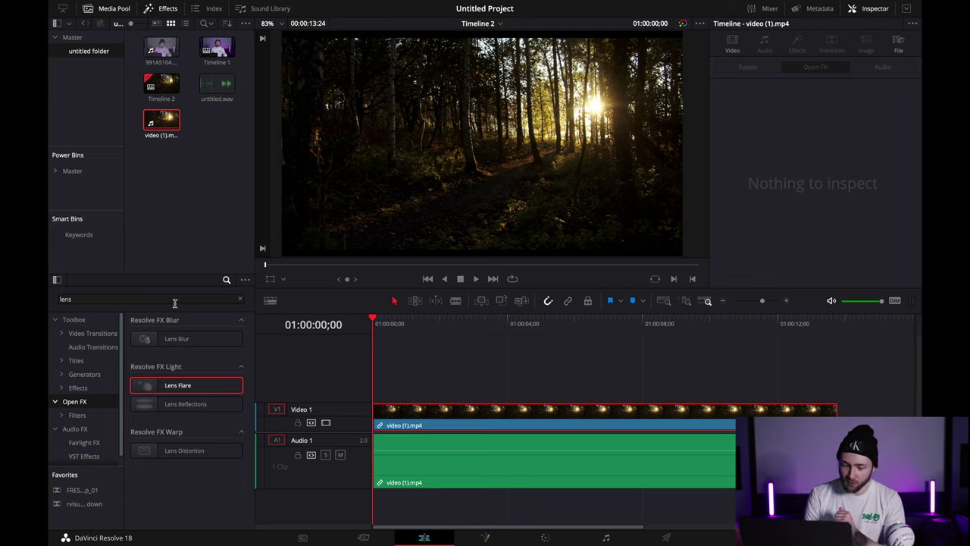
- Search the effects for 'light' and drag Light Rays onto the video (1).mp4 clip
{"action": "left_click", "coordinate": [239, 298]}
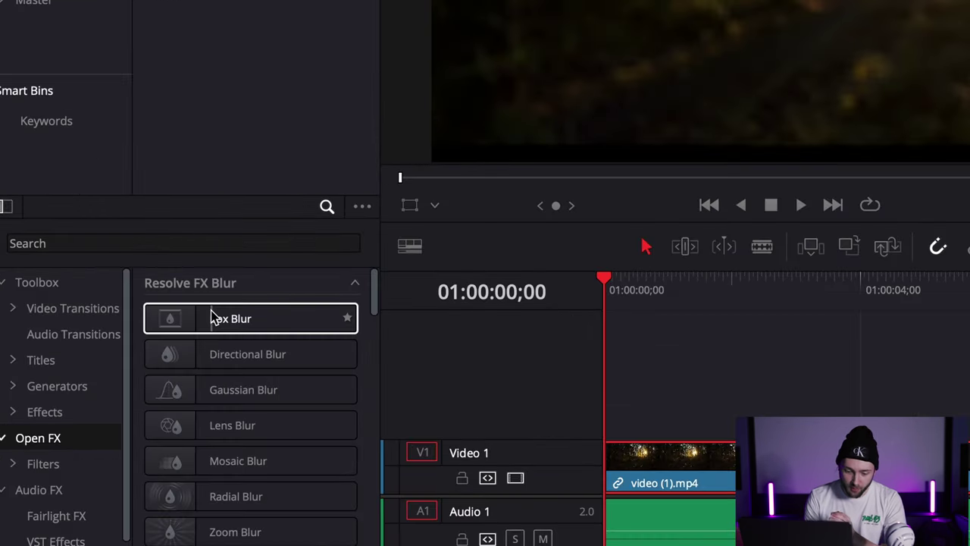
{"action": "left_click", "coordinate": [163, 235]}
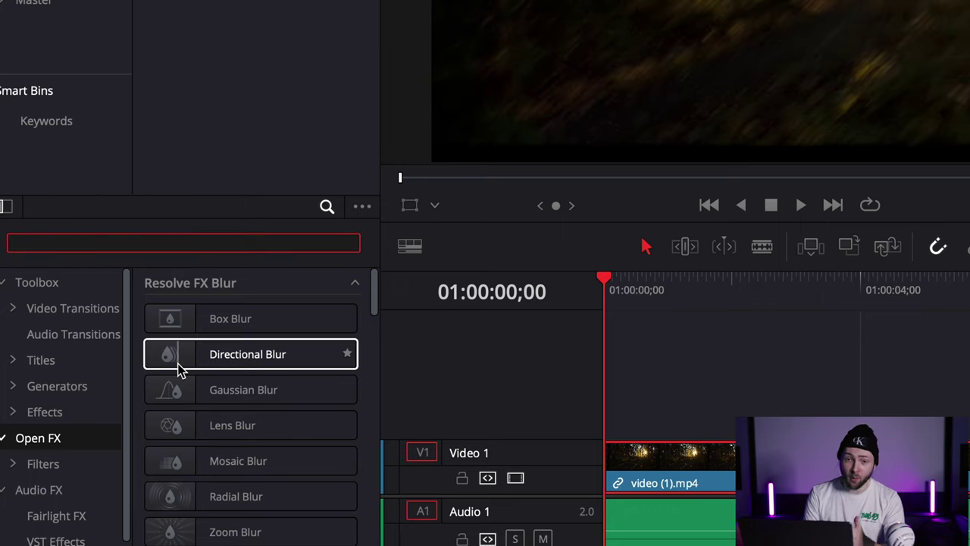
{"action": "left_click", "coordinate": [162, 245]}
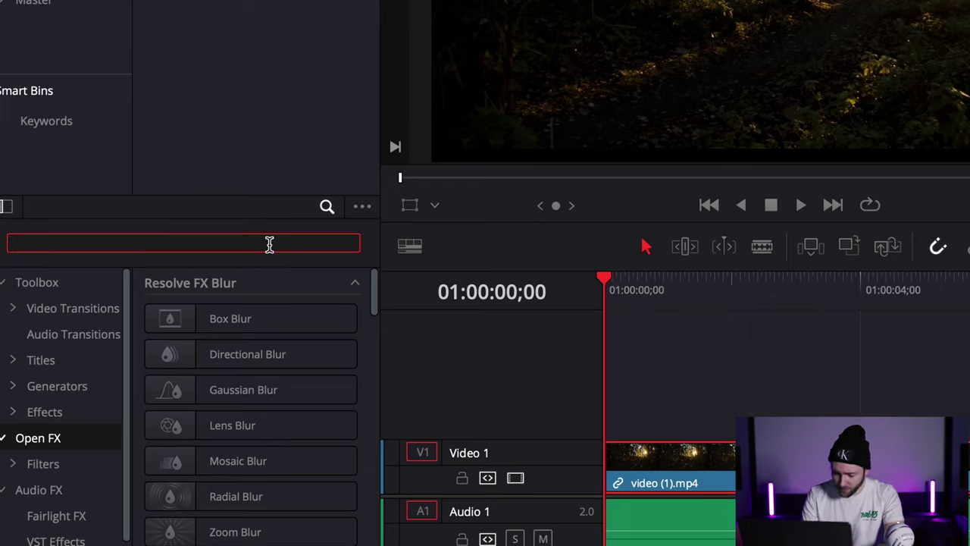
{"action": "type", "text": "light"}
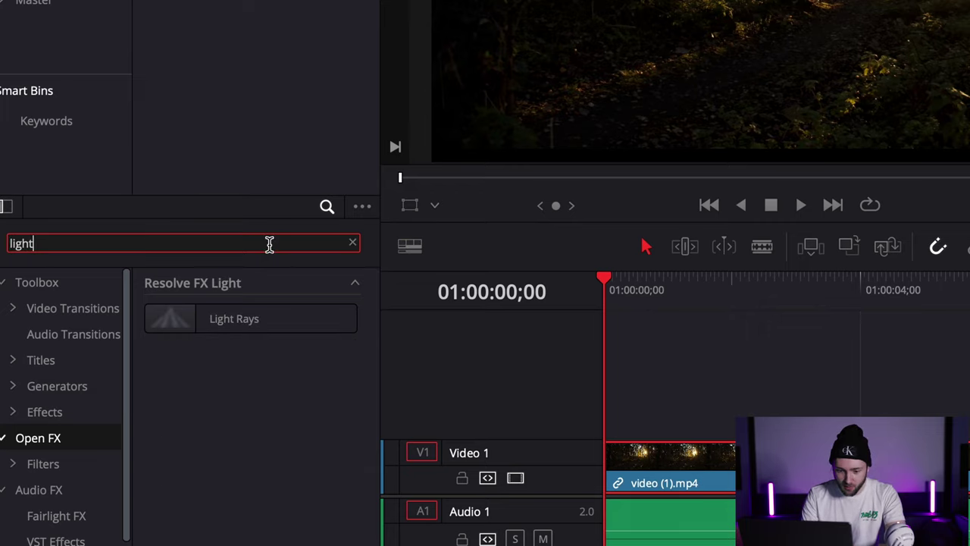
{"action": "left_click_drag", "start_coordinate": [221, 316], "coordinate": [673, 452]}
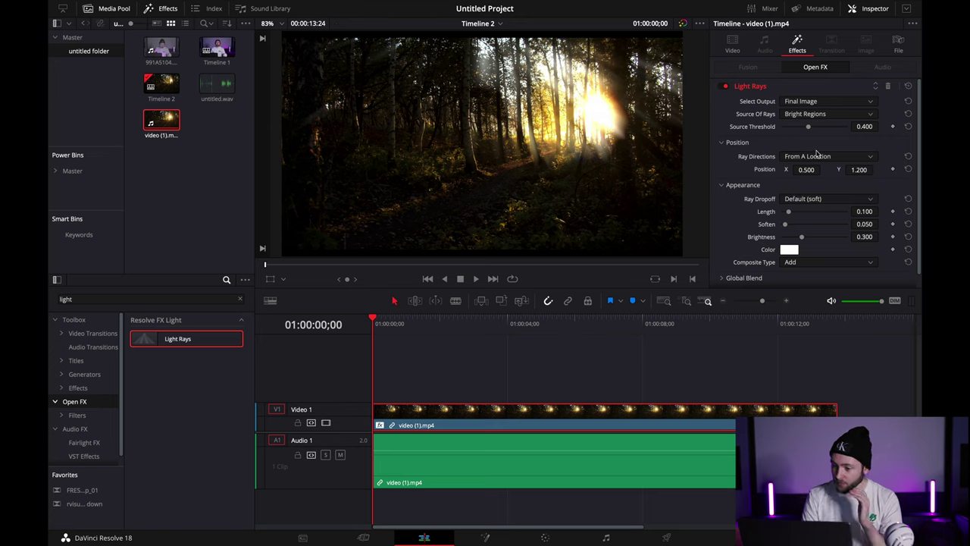
{"action": "left_click", "coordinate": [829, 102]}
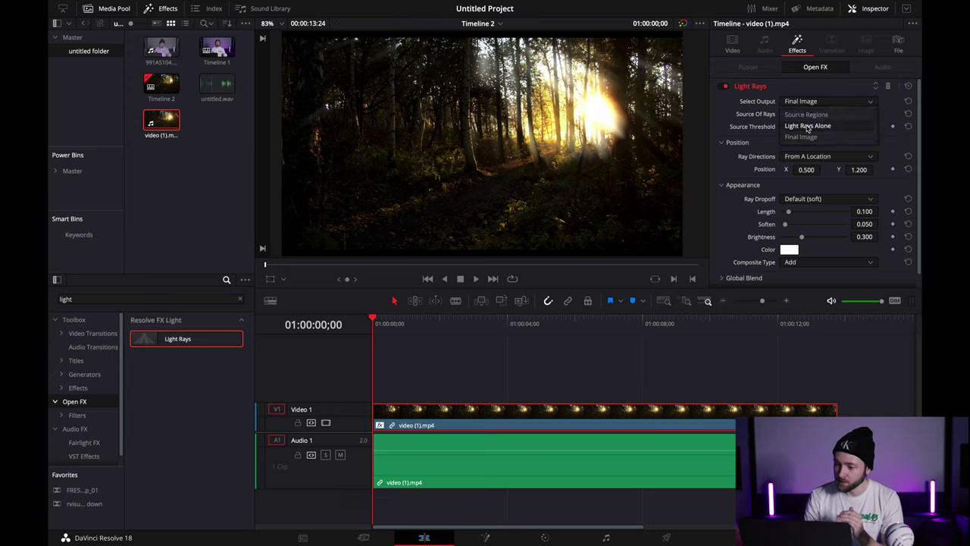
{"action": "left_click", "coordinate": [808, 126]}
{"action": "left_click", "coordinate": [810, 105]}
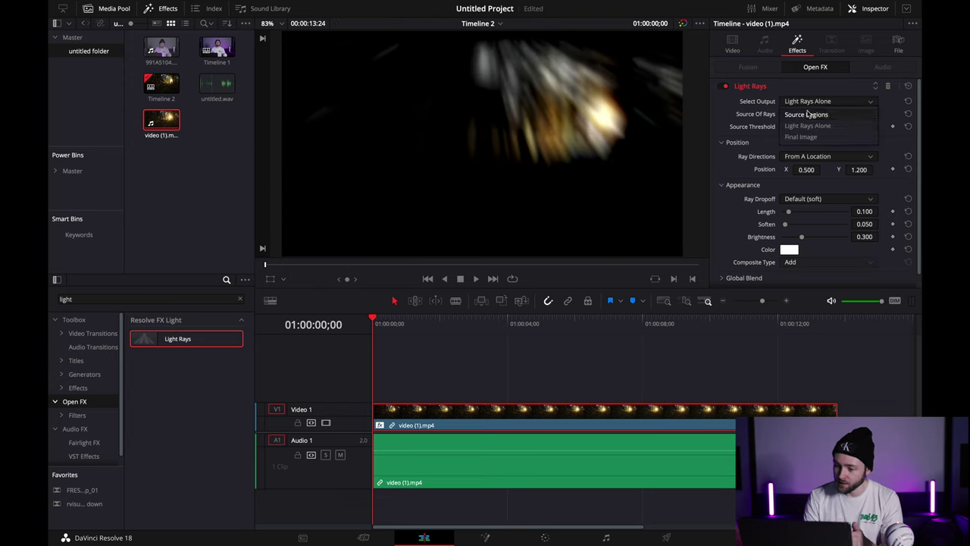
{"action": "left_click", "coordinate": [808, 114]}
{"action": "left_click", "coordinate": [808, 105]}
{"action": "left_click", "coordinate": [813, 126]}
{"action": "left_click", "coordinate": [816, 106]}
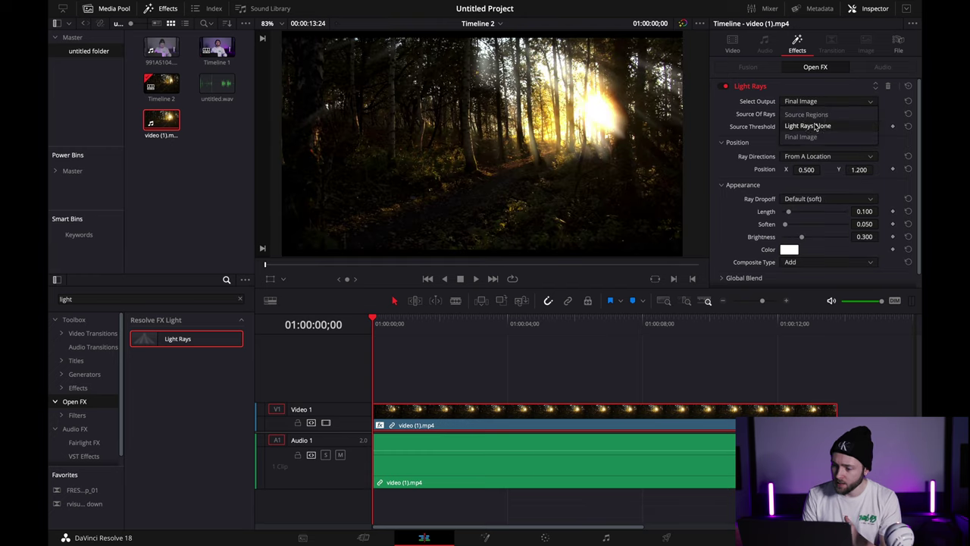
{"action": "left_click", "coordinate": [815, 121]}
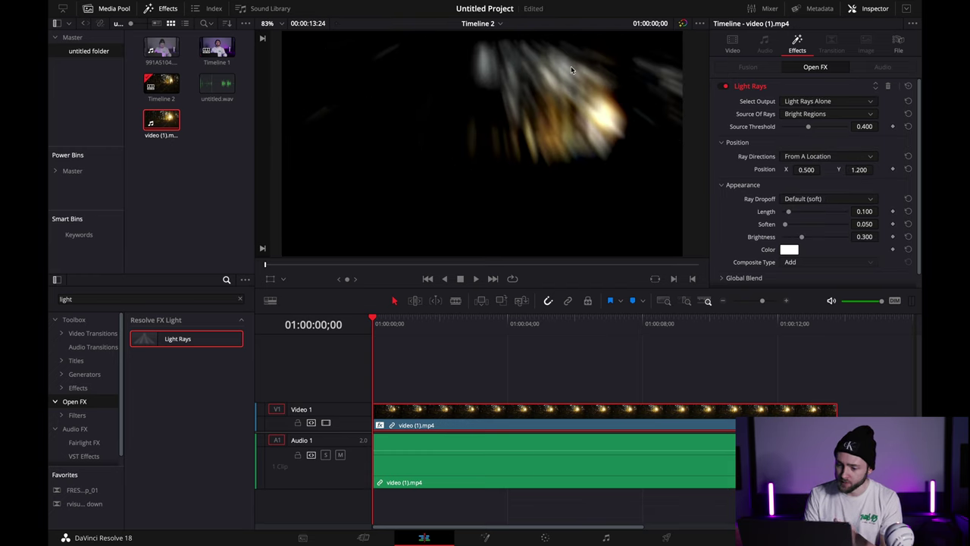
{"action": "left_click", "coordinate": [808, 101]}
{"action": "left_click", "coordinate": [802, 119]}
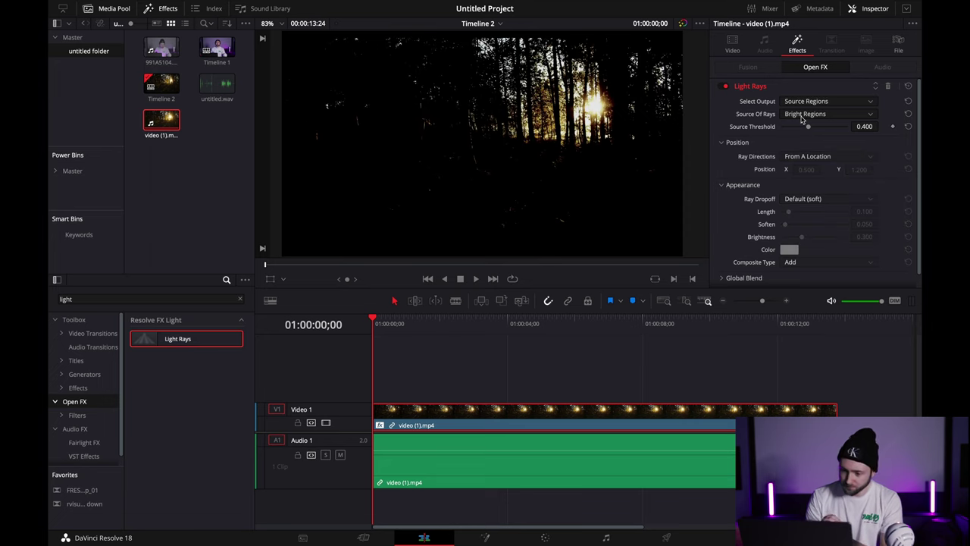
{"action": "left_click", "coordinate": [813, 104]}
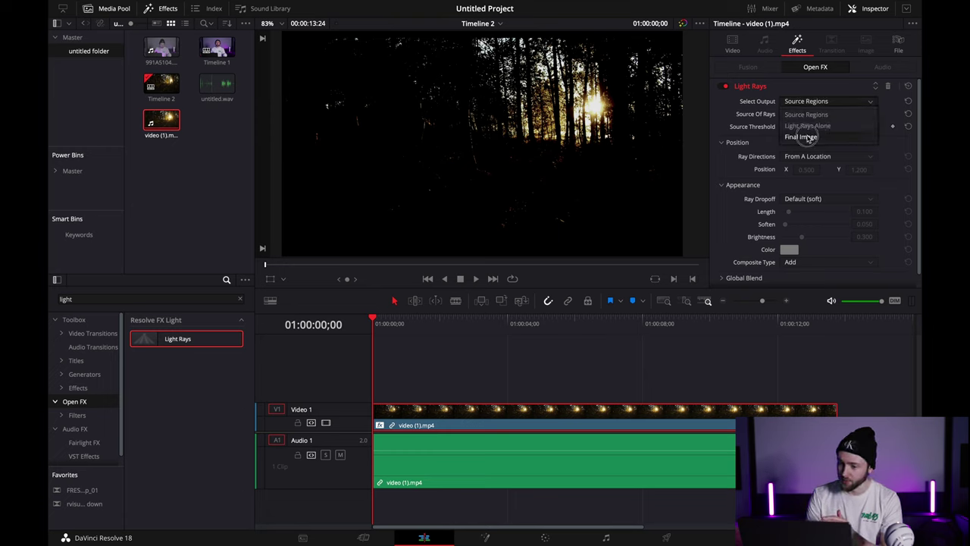
{"action": "left_click", "coordinate": [802, 137]}
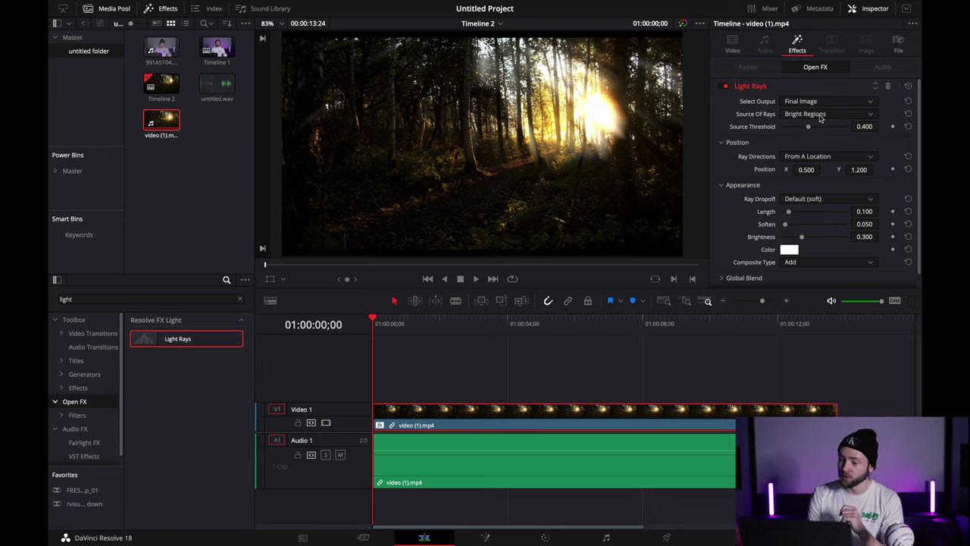
- Raise Source Threshold to 0.953 while viewing source regions, then return to the final image
{"action": "left_click", "coordinate": [822, 105]}
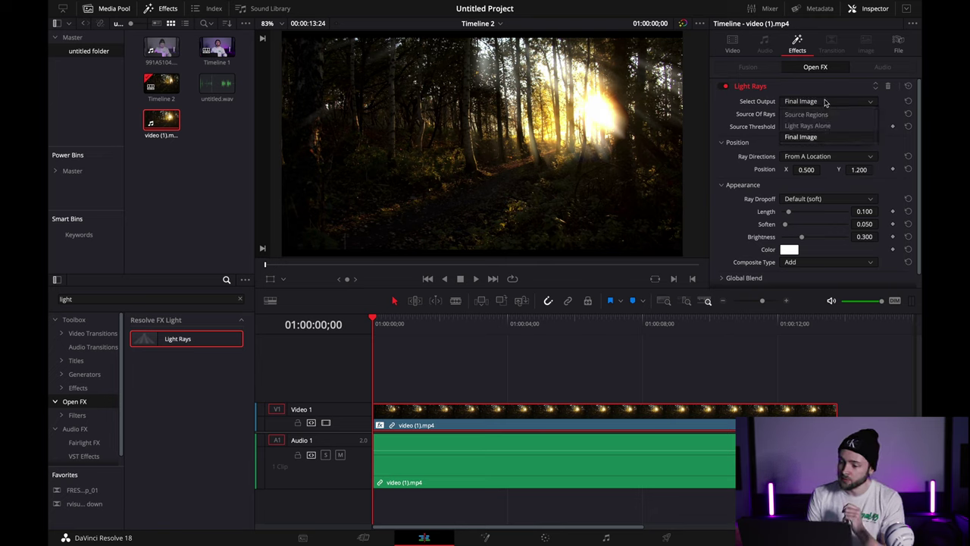
{"action": "left_click", "coordinate": [816, 116]}
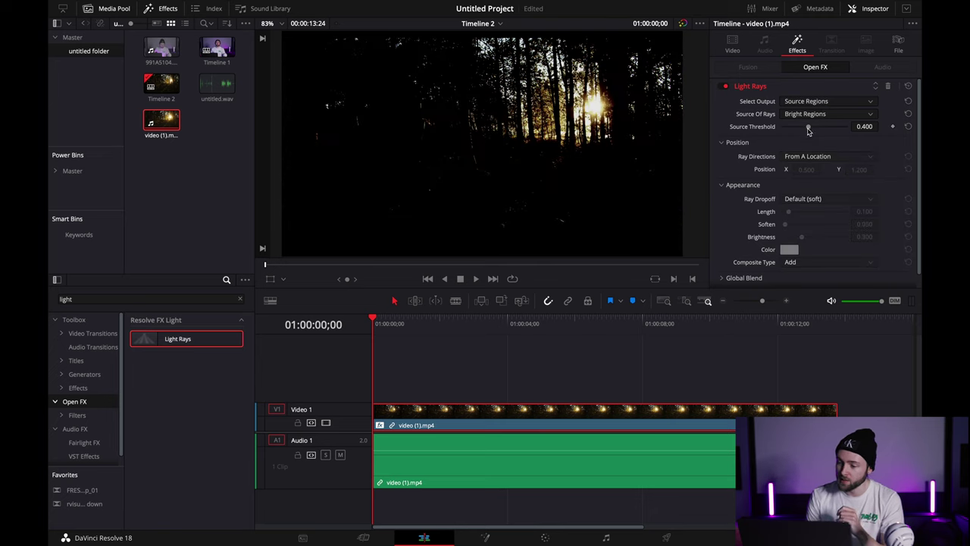
{"action": "left_click_drag", "start_coordinate": [808, 129], "coordinate": [846, 132]}
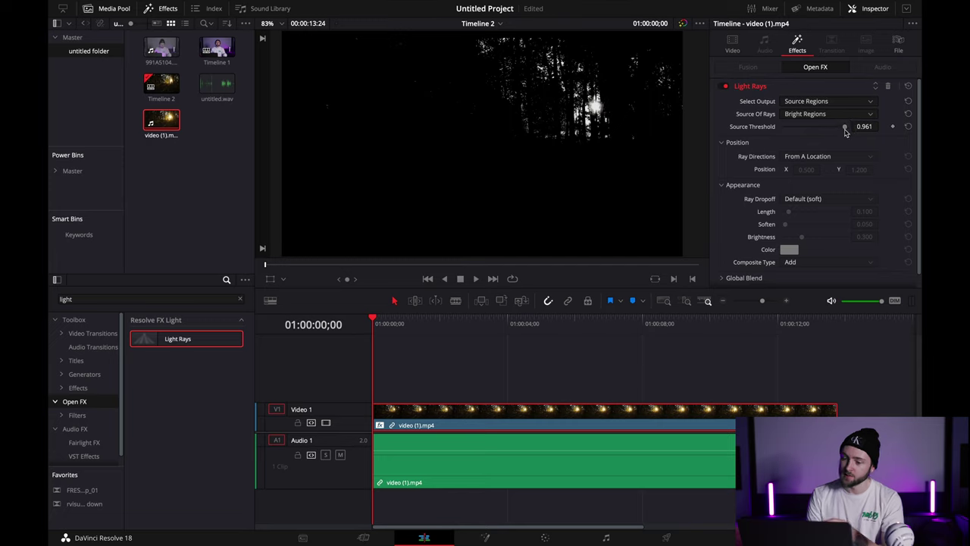
{"action": "left_click_drag", "start_coordinate": [846, 132], "coordinate": [845, 130]}
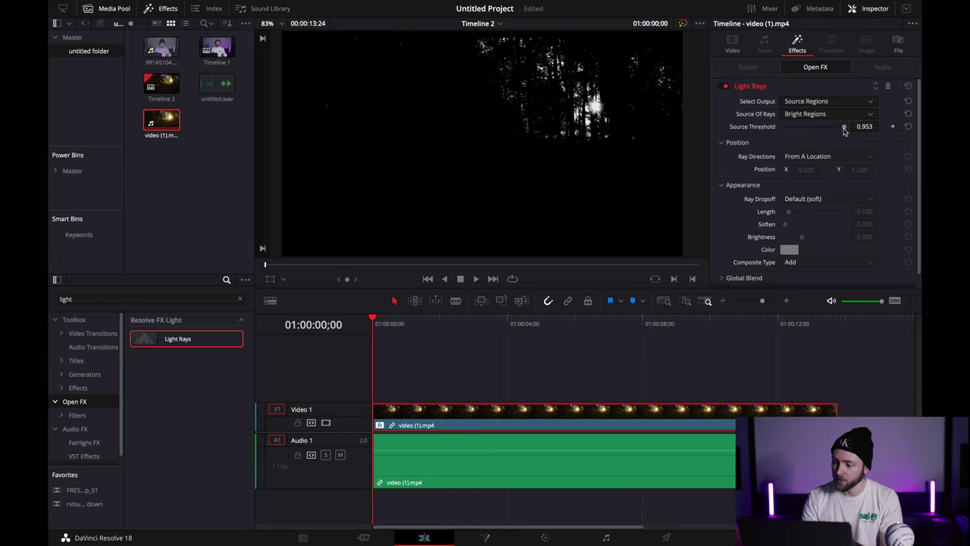
{"action": "left_click", "coordinate": [823, 101]}
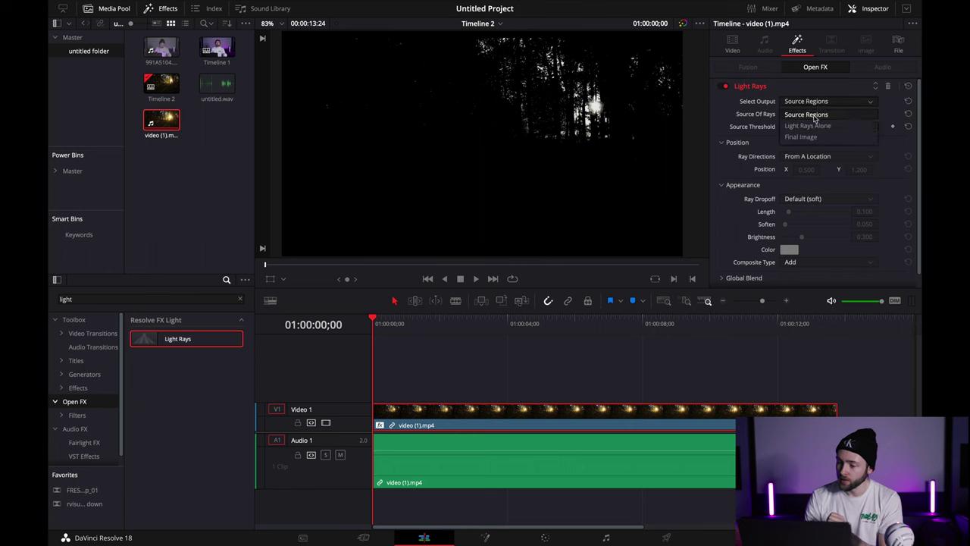
{"action": "left_click", "coordinate": [808, 136]}
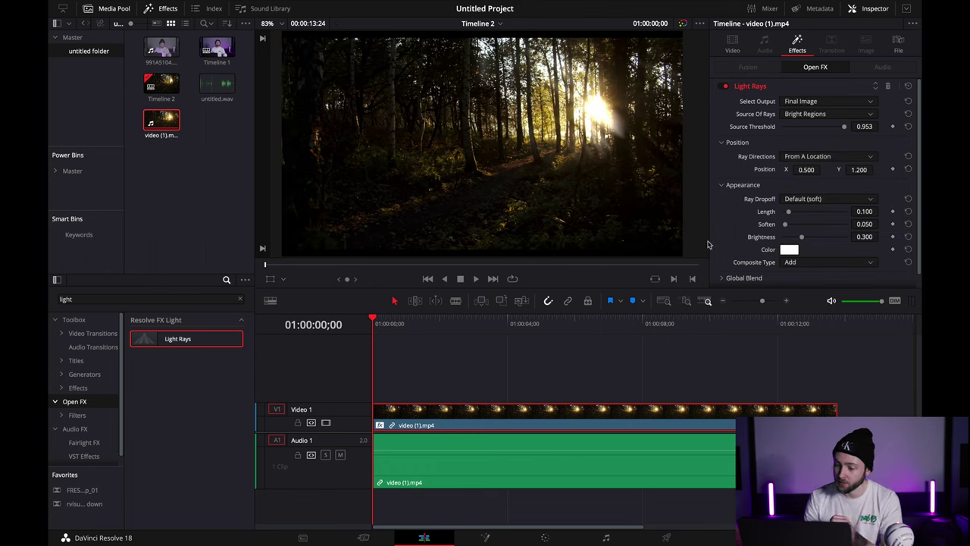
- Set the ray origin Y to 1.128 and lengthen the rays to 0.806
{"action": "scroll", "coordinate": [776, 135], "scroll_direction": "down", "scroll_amount": 1}
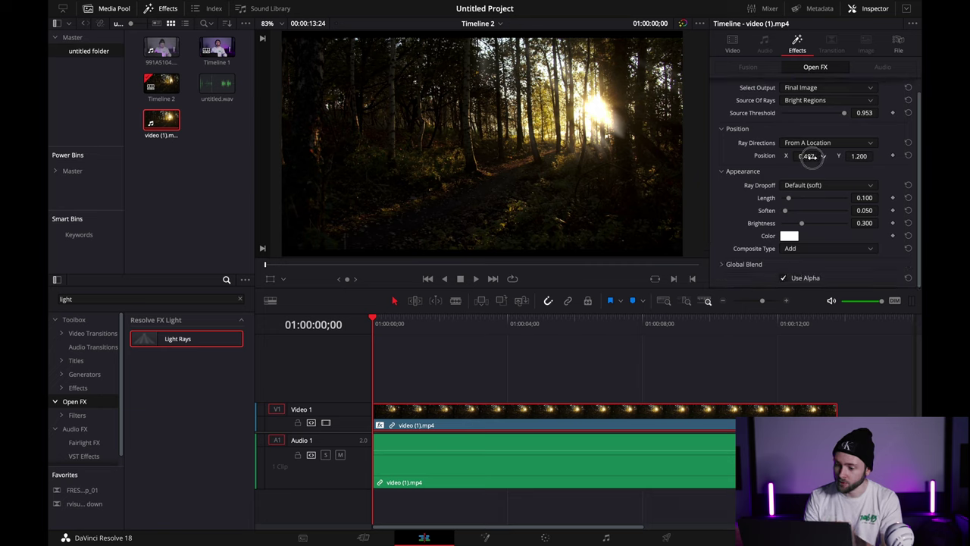
{"action": "left_click_drag", "start_coordinate": [793, 156], "coordinate": [623, 236]}
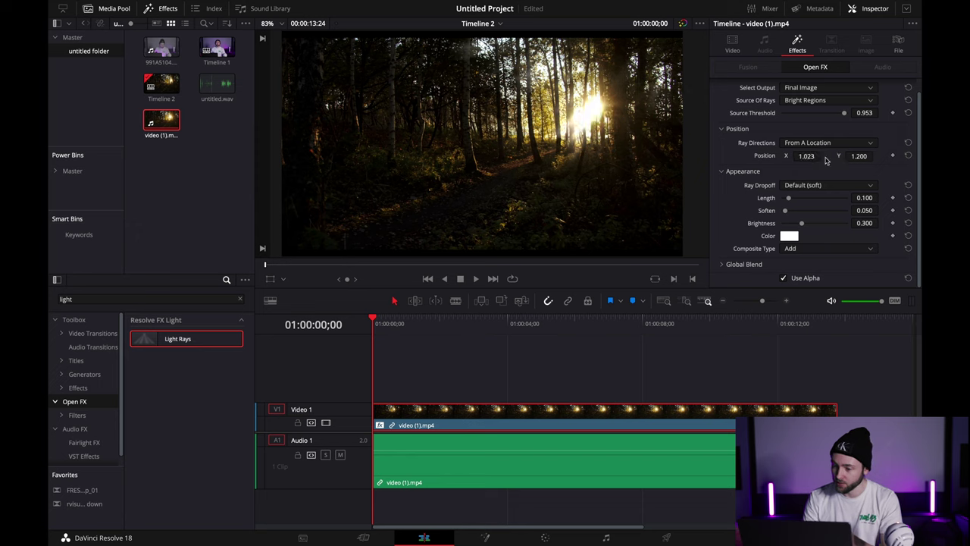
{"action": "left_click_drag", "start_coordinate": [862, 156], "coordinate": [826, 156]}
{"action": "left_click_drag", "start_coordinate": [879, 179], "coordinate": [862, 156]}
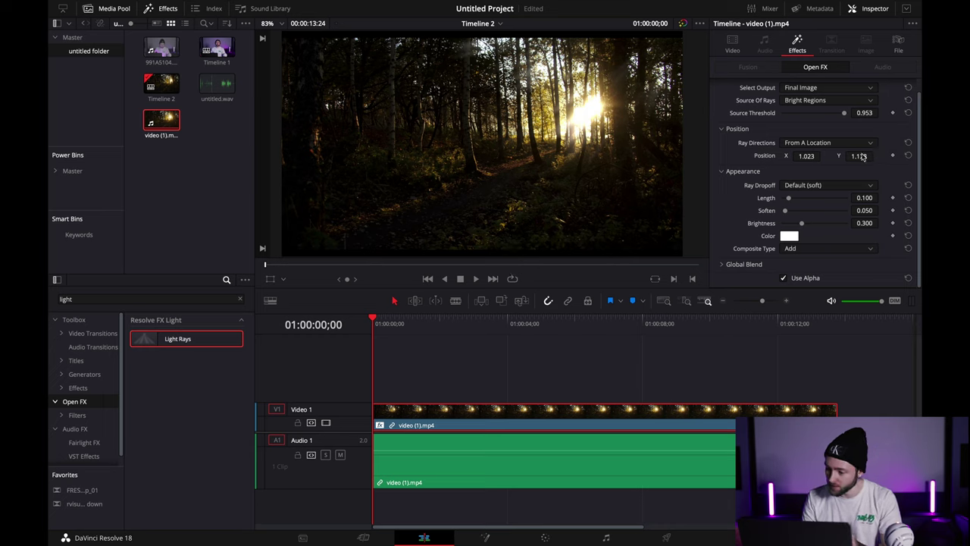
{"action": "left_click_drag", "start_coordinate": [788, 198], "coordinate": [834, 200]}
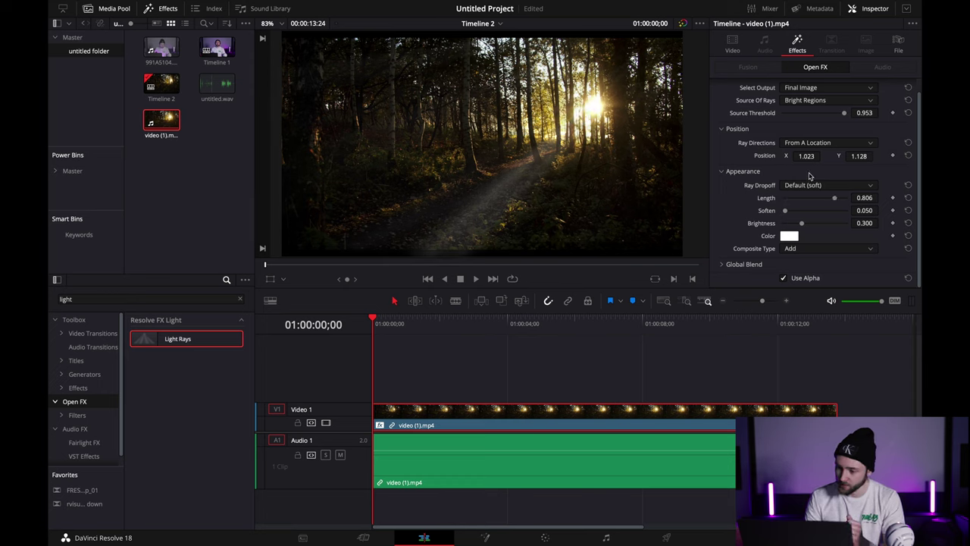
- Move the ray origin X to 1.166, set Soften to 0.124 and Brightness to 0.411
{"action": "left_click_drag", "start_coordinate": [806, 156], "coordinate": [913, 174]}
{"action": "mouse_move", "coordinate": [808, 156]}
{"action": "left_mouse_down"}
{"action": "mouse_move", "coordinate": [837, 157]}
{"action": "mouse_move", "coordinate": [807, 156]}
{"action": "left_mouse_up"}
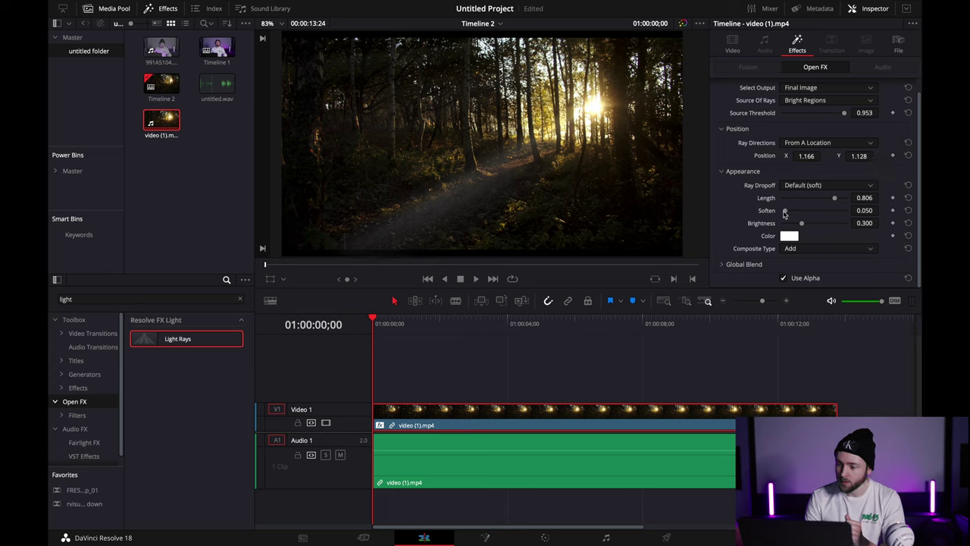
{"action": "mouse_move", "coordinate": [784, 212]}
{"action": "left_mouse_down"}
{"action": "mouse_move", "coordinate": [863, 209]}
{"action": "mouse_move", "coordinate": [783, 211]}
{"action": "left_mouse_up"}
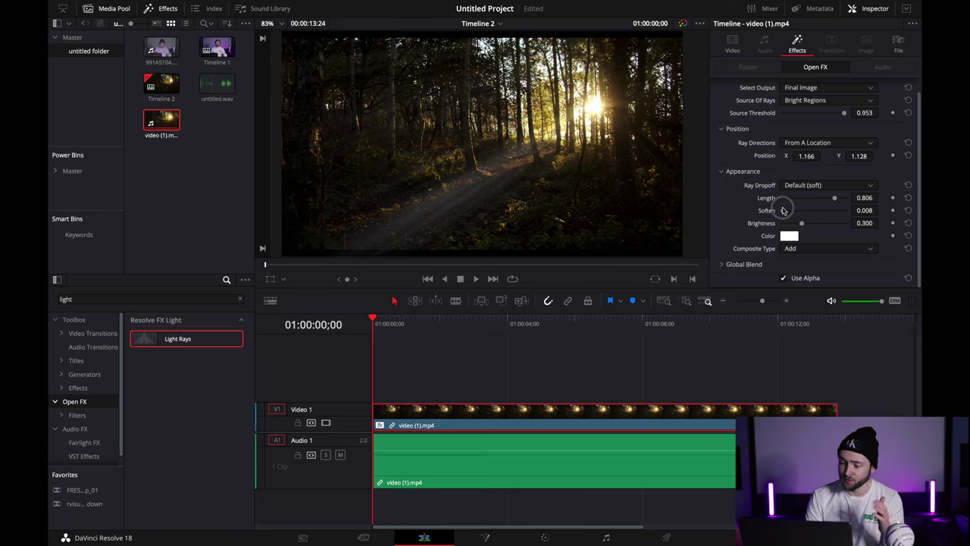
{"action": "left_click_drag", "start_coordinate": [783, 211], "coordinate": [809, 226]}
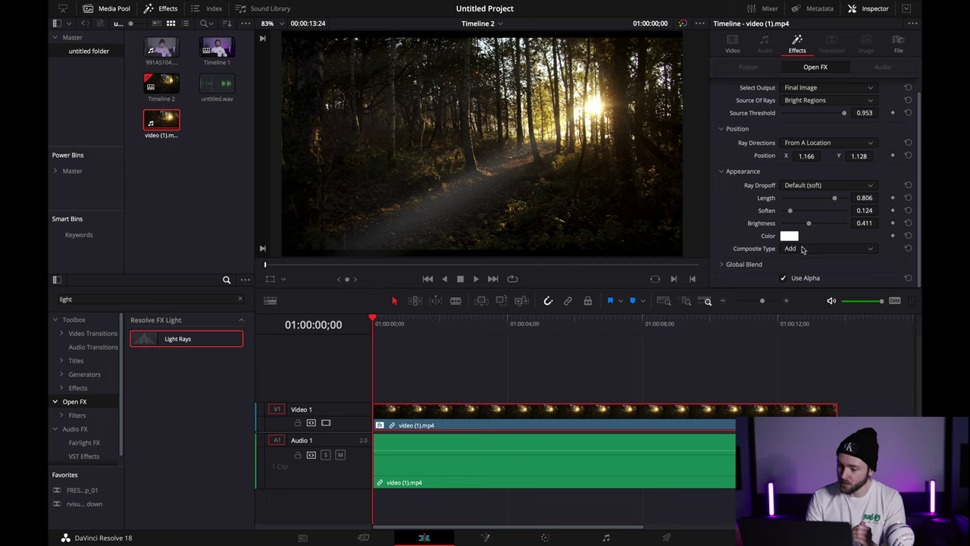
- Change the Light Rays Composite Type from Add to Screen and bring up the ray colour picker
{"action": "left_click", "coordinate": [802, 251]}
{"action": "key", "text": "Down"}
{"action": "key", "text": "Down"}
{"action": "key", "text": "Down"}
{"action": "key", "text": "Down"}
{"action": "key", "text": "Down"}
{"action": "key", "text": "Down"}
{"action": "key", "text": "Down"}
{"action": "key", "text": "Down"}
{"action": "key", "text": "Down"}
{"action": "key", "text": "Down"}
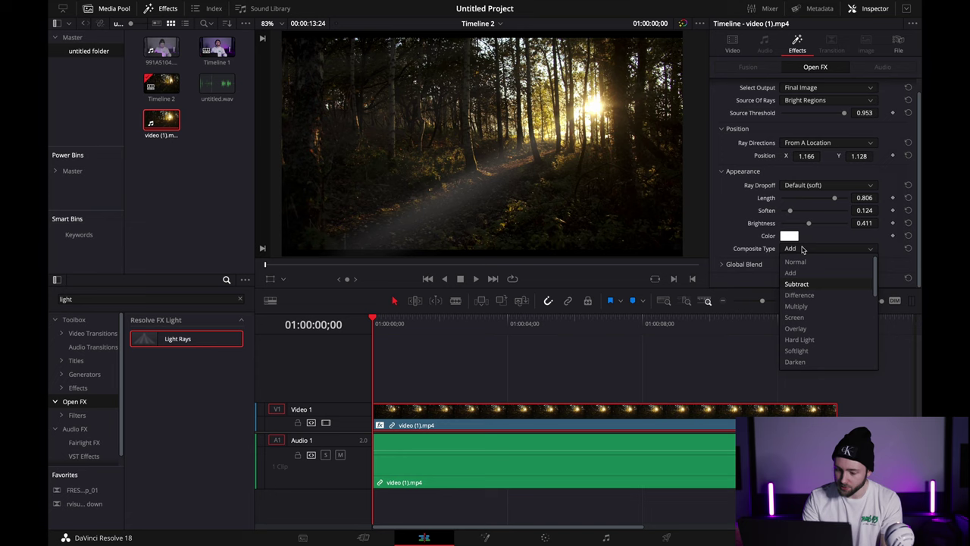
{"action": "key", "text": "Return"}
{"action": "scroll", "coordinate": [802, 250], "scroll_direction": "up", "scroll_amount": 6}
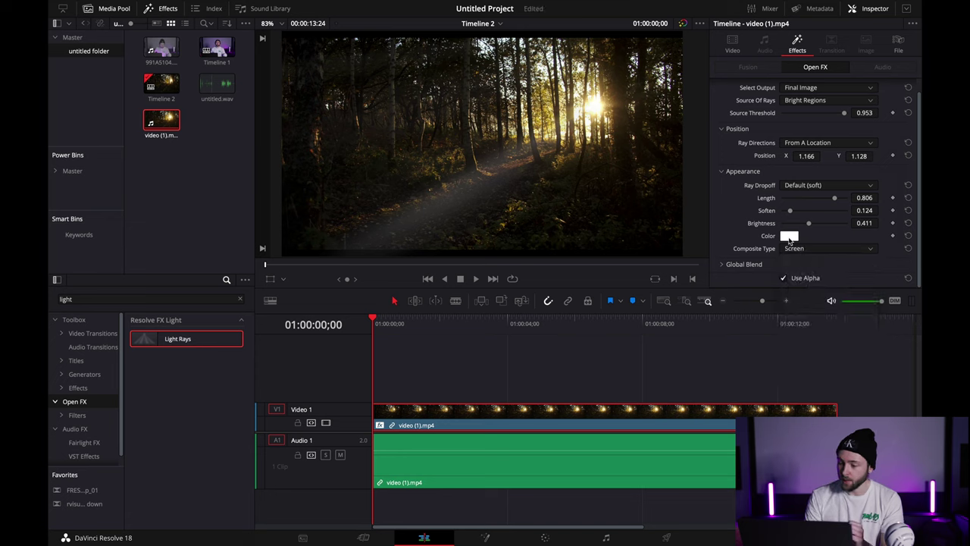
{"action": "left_click", "coordinate": [789, 236]}
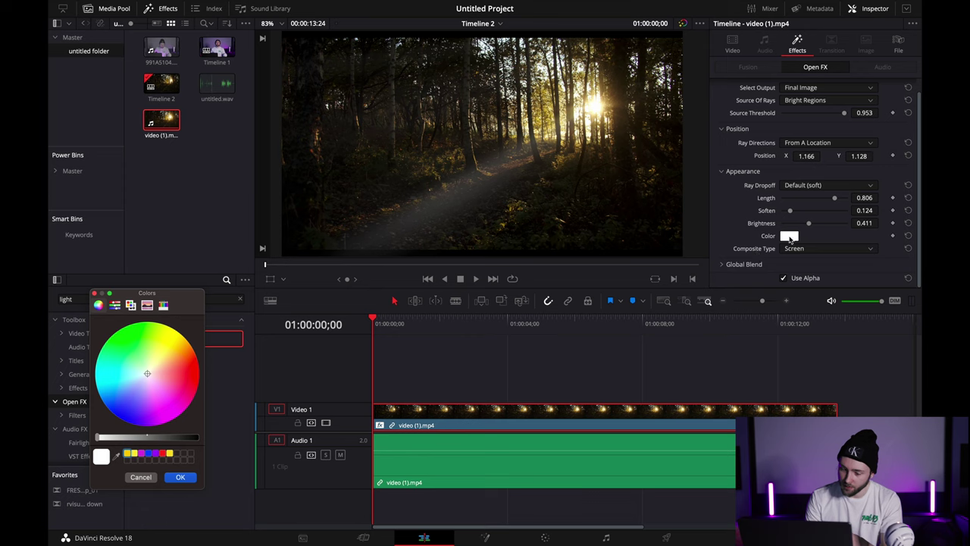
- Sample the sun's warm pale yellow as the ray colour and confirm it
{"action": "left_click", "coordinate": [117, 456]}
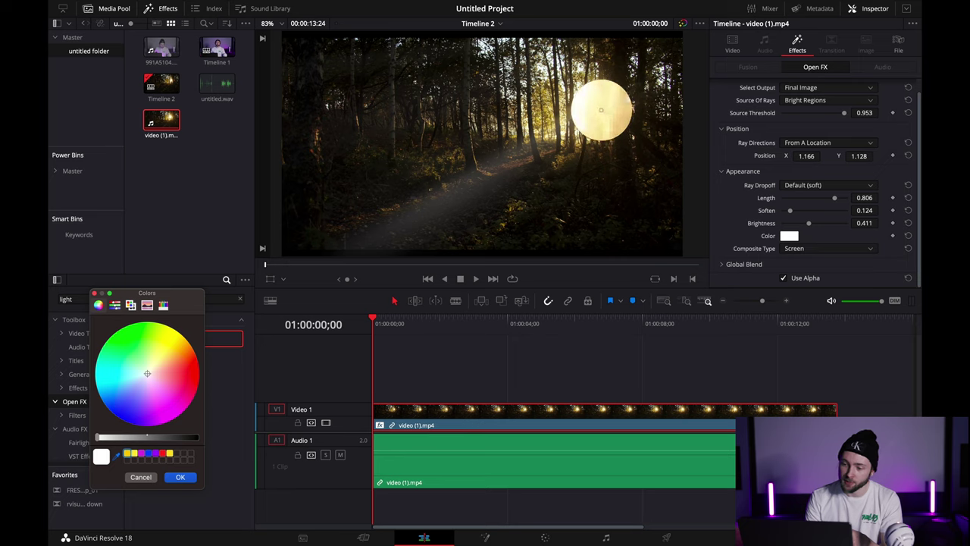
{"action": "left_click", "coordinate": [601, 110]}
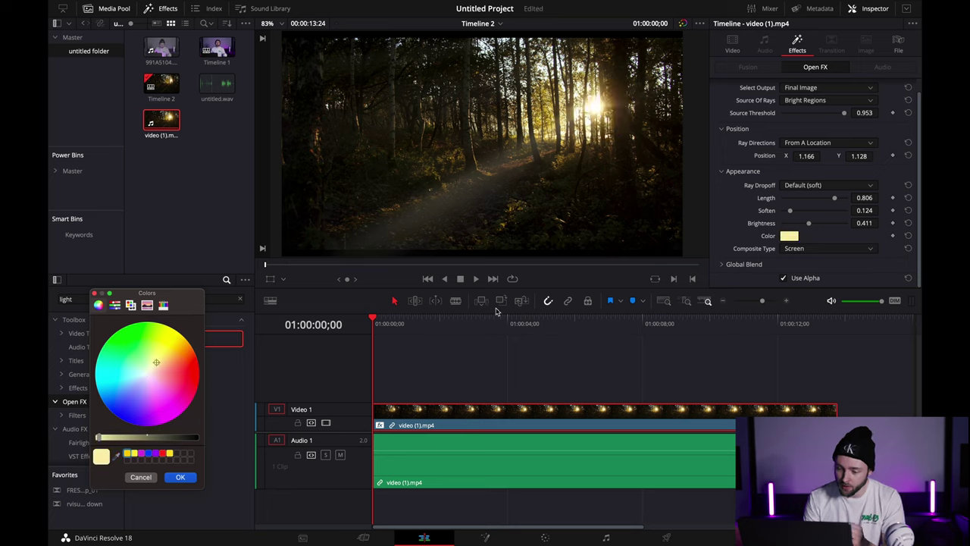
{"action": "left_click", "coordinate": [180, 477]}
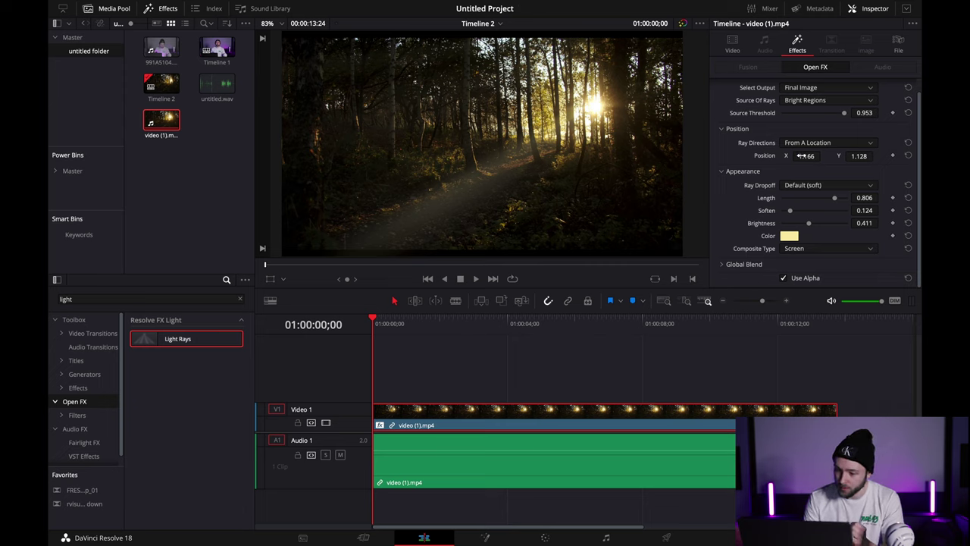
- Play the clip to review the warm rays, then jump back near the start
{"action": "key", "text": "space"}
{"action": "key", "text": "space"}
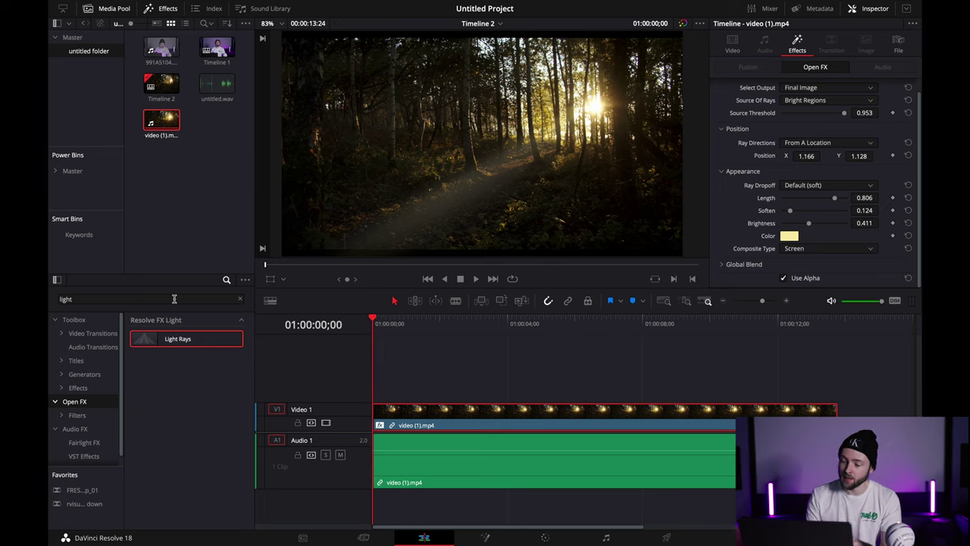
{"action": "key", "text": "space"}
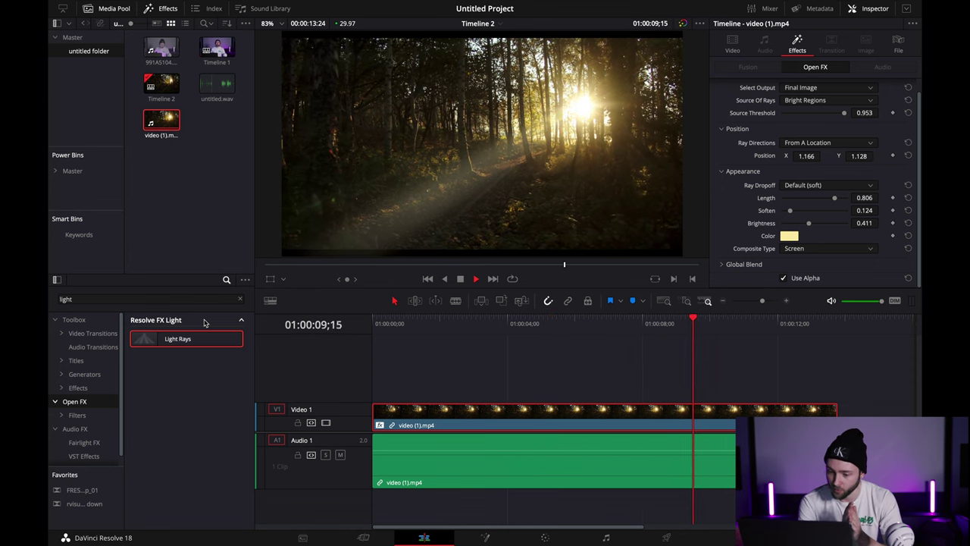
{"action": "left_click", "coordinate": [356, 266]}
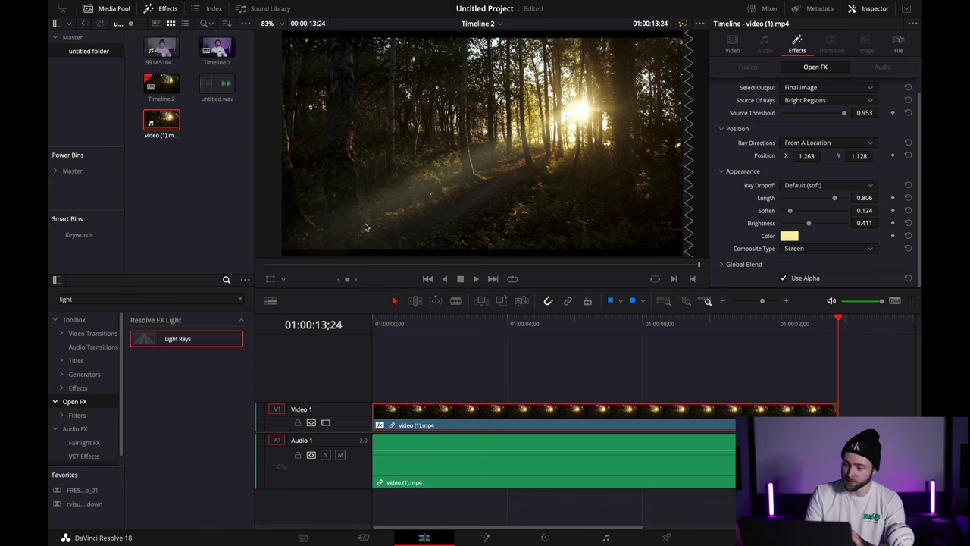
{"action": "left_click", "coordinate": [286, 266]}
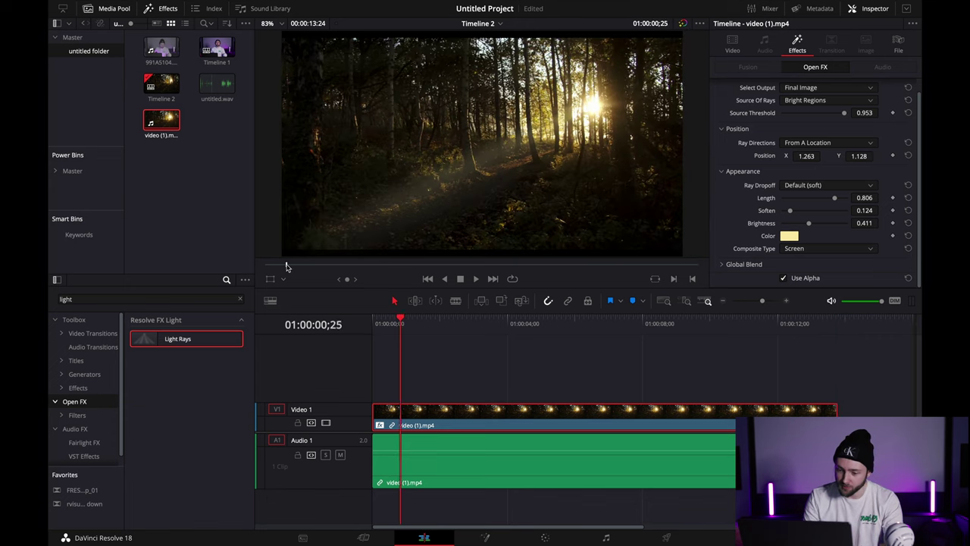